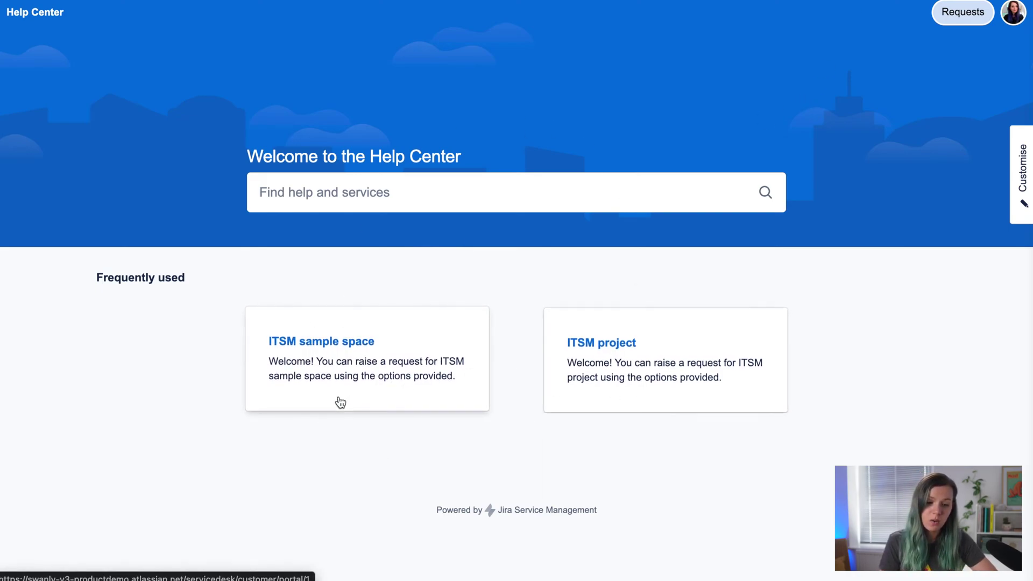
- Open the ITSM project portal and its Logins and Accounts request category
{"action": "left_click", "coordinate": [618, 341]}
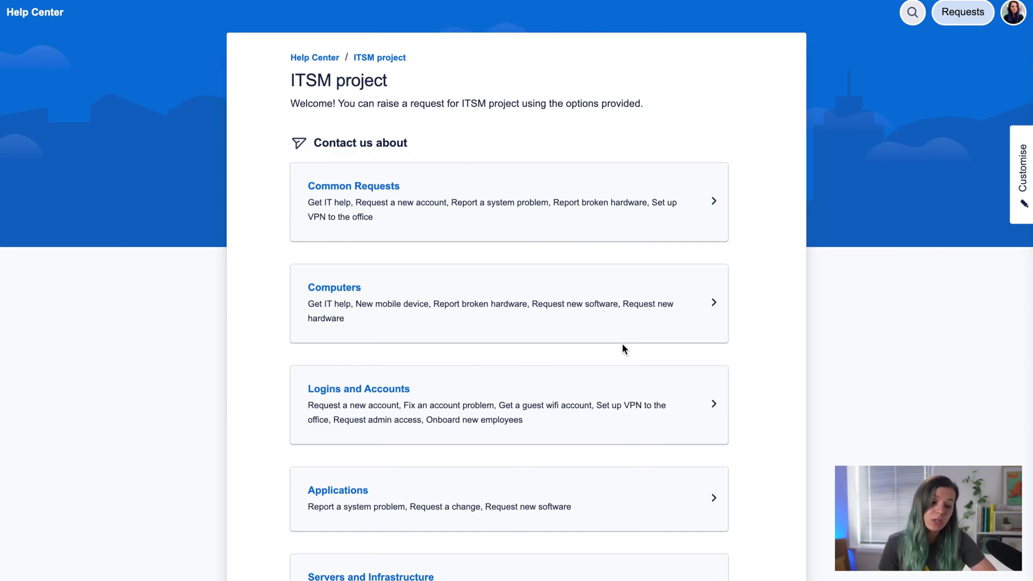
{"action": "scroll", "coordinate": [436, 256], "scroll_direction": "down", "scroll_amount": 3}
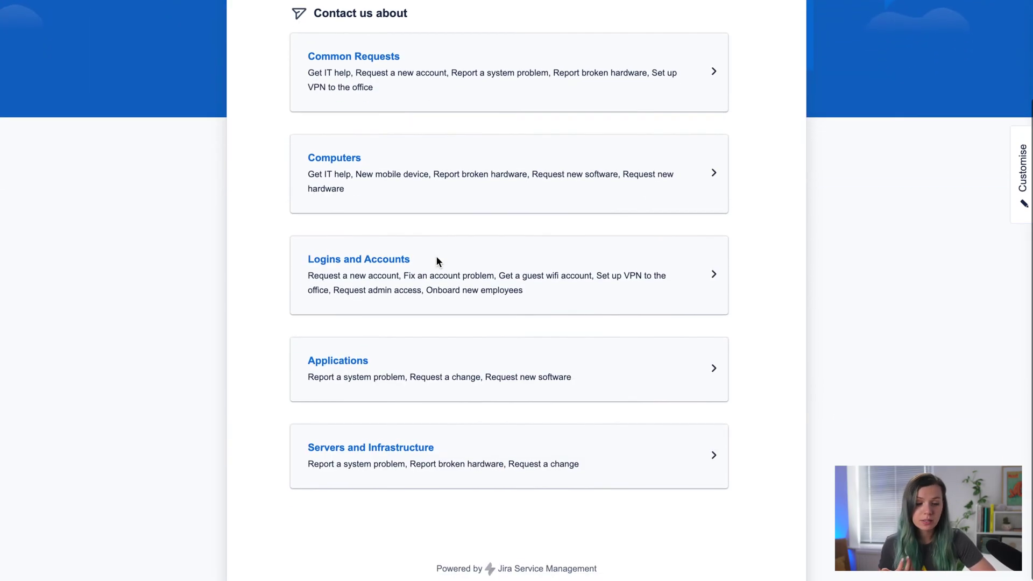
{"action": "left_click", "coordinate": [508, 267]}
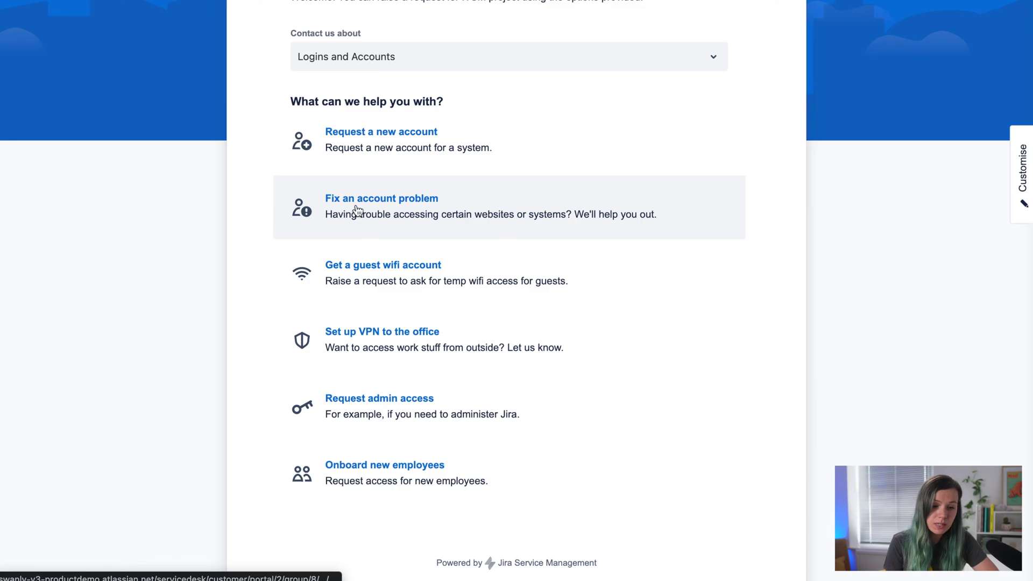
- Start a Fix an account problem request with the summary 'Can't login to my gmail'
{"action": "left_click", "coordinate": [479, 231]}
{"action": "scroll", "coordinate": [525, 352], "scroll_direction": "down", "scroll_amount": 2}
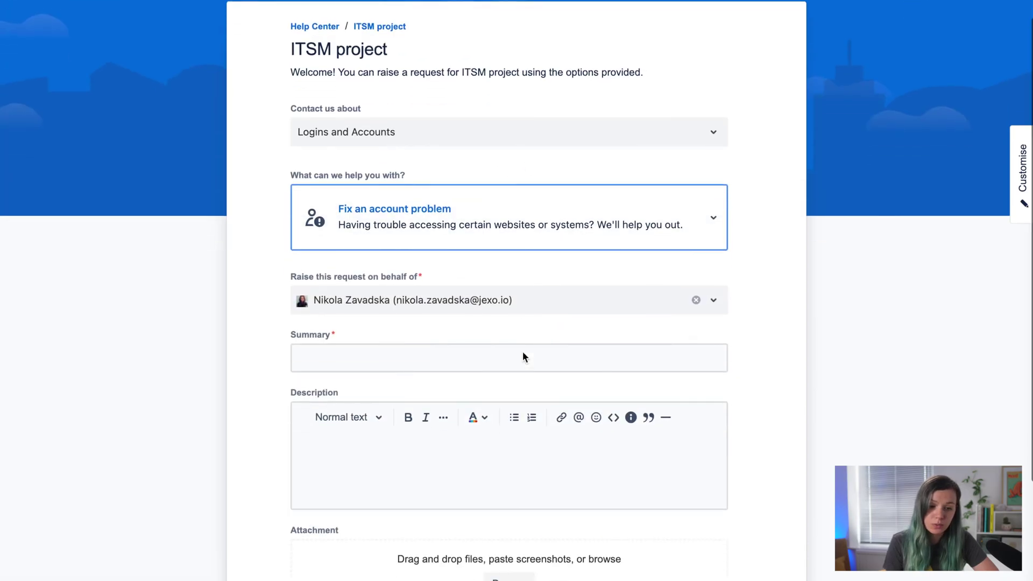
{"action": "scroll", "coordinate": [505, 325], "scroll_direction": "down", "scroll_amount": 2}
{"action": "left_click", "coordinate": [469, 290]}
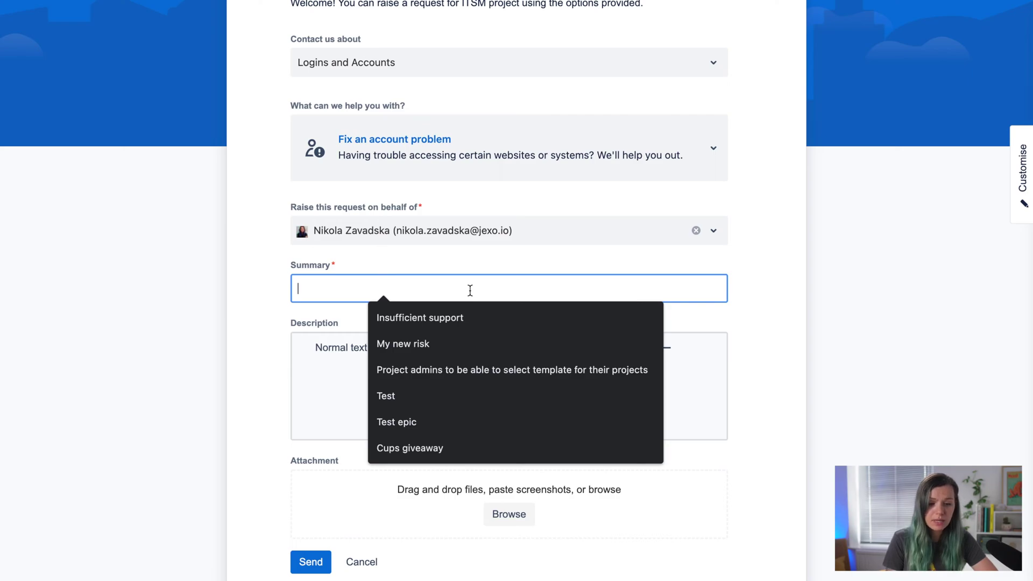
{"action": "type", "text": "Can't login"}
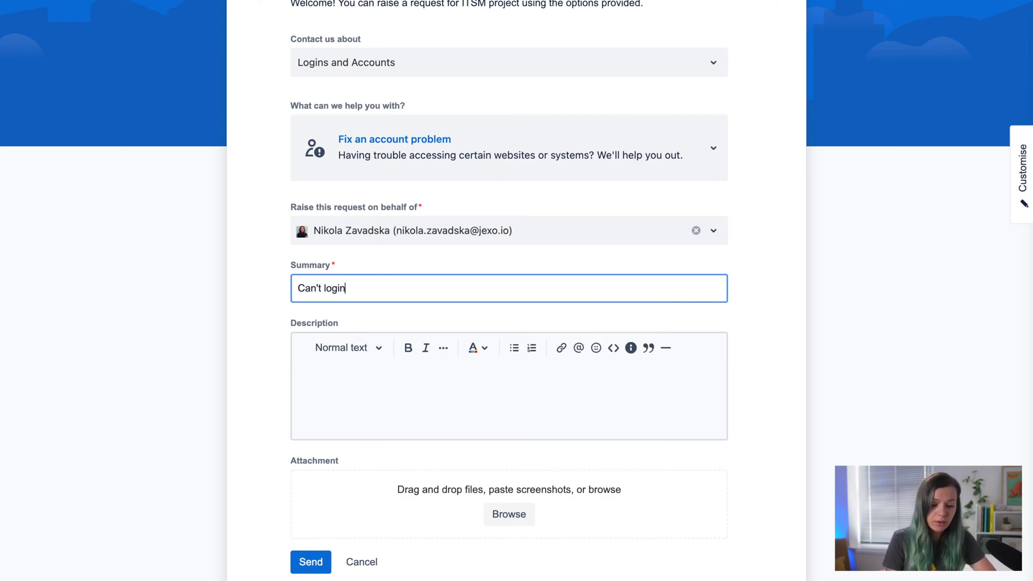
{"action": "type", "text": " to my gmail"}
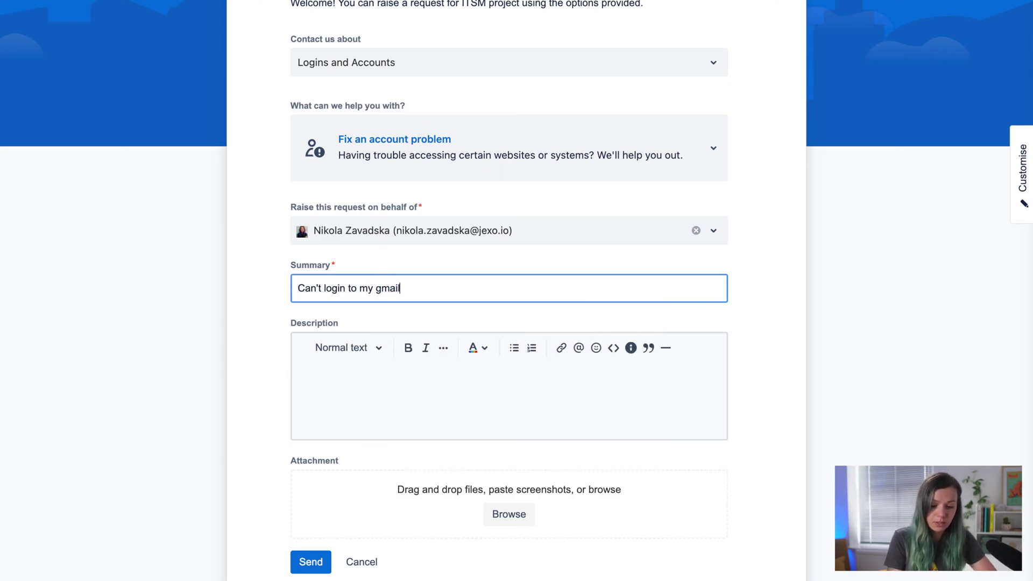
{"action": "left_click", "coordinate": [397, 387]}
{"action": "scroll", "coordinate": [385, 388], "scroll_direction": "down", "scroll_amount": 1}
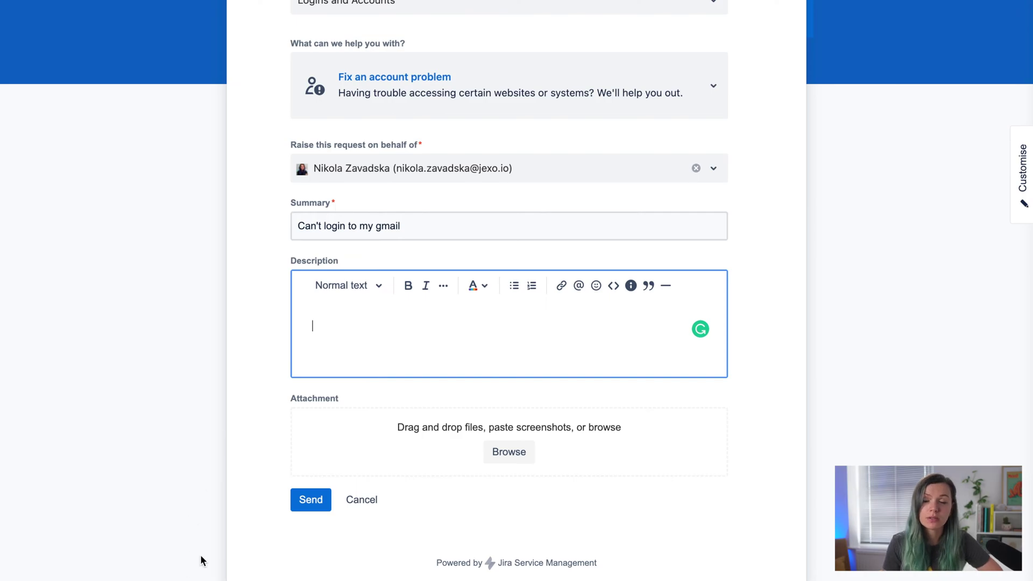
- Send the 'Can't login to my gmail' account request
{"action": "left_click", "coordinate": [311, 499]}
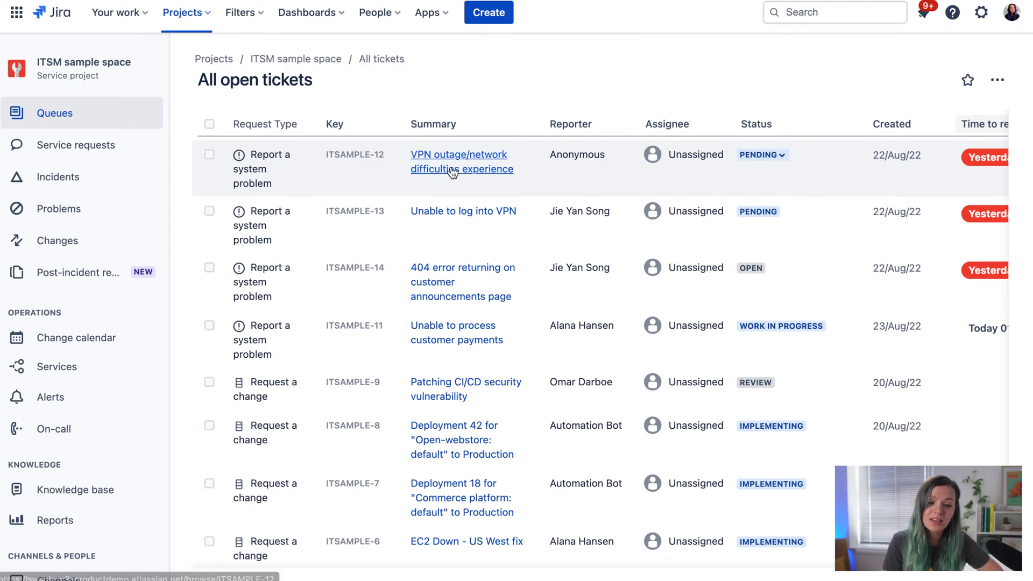
- Open the ITSAMPLE-12 VPN outage ticket and dismiss the recent-changes tip
{"action": "left_click", "coordinate": [452, 171]}
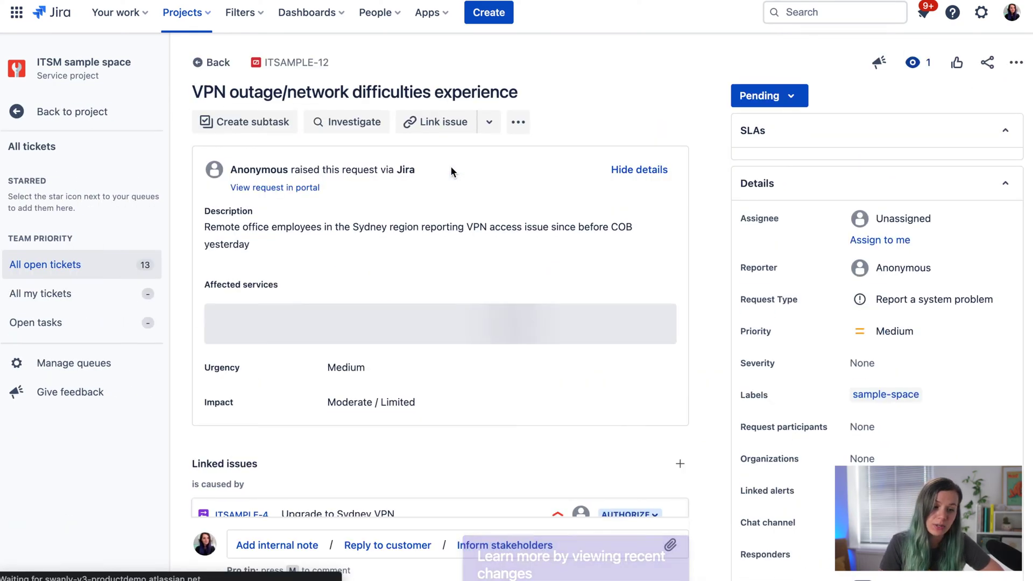
{"action": "scroll", "coordinate": [447, 303], "scroll_direction": "down", "scroll_amount": 2}
{"action": "scroll", "coordinate": [447, 303], "scroll_direction": "down", "scroll_amount": 5}
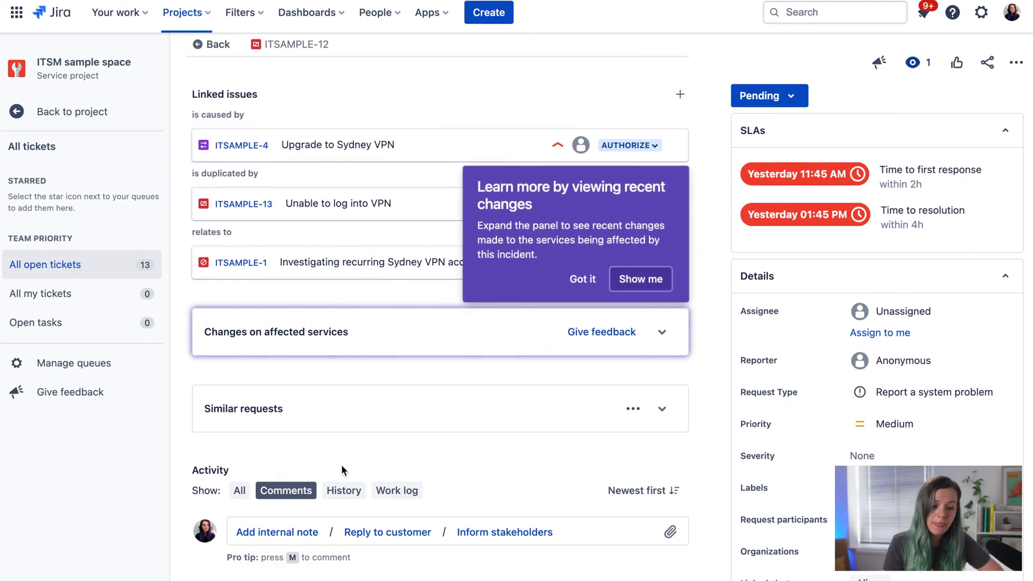
{"action": "left_click", "coordinate": [585, 278]}
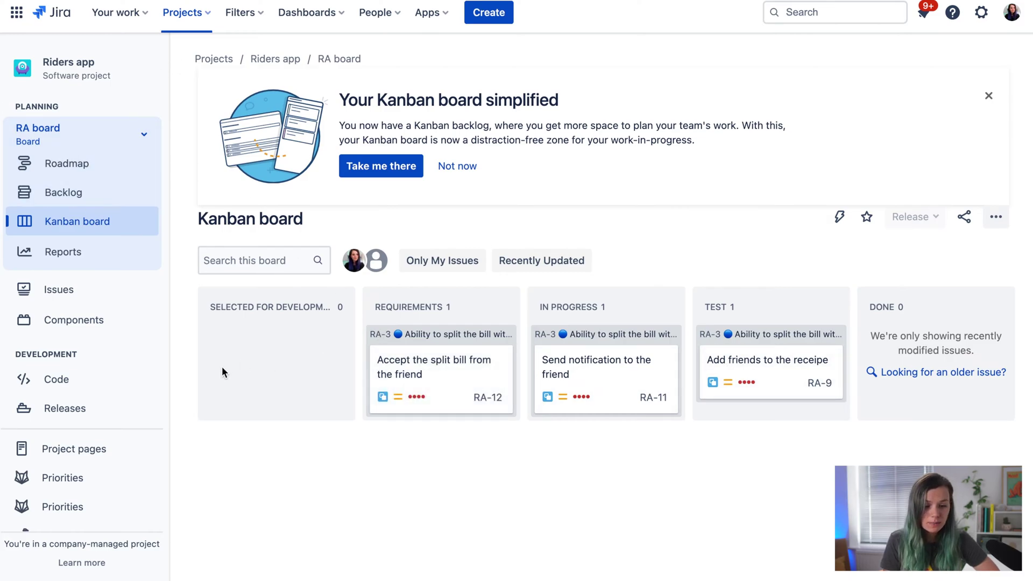
- Add the issue 'I found a bug' to the Riders app backlog and open its details
{"action": "left_click", "coordinate": [62, 199]}
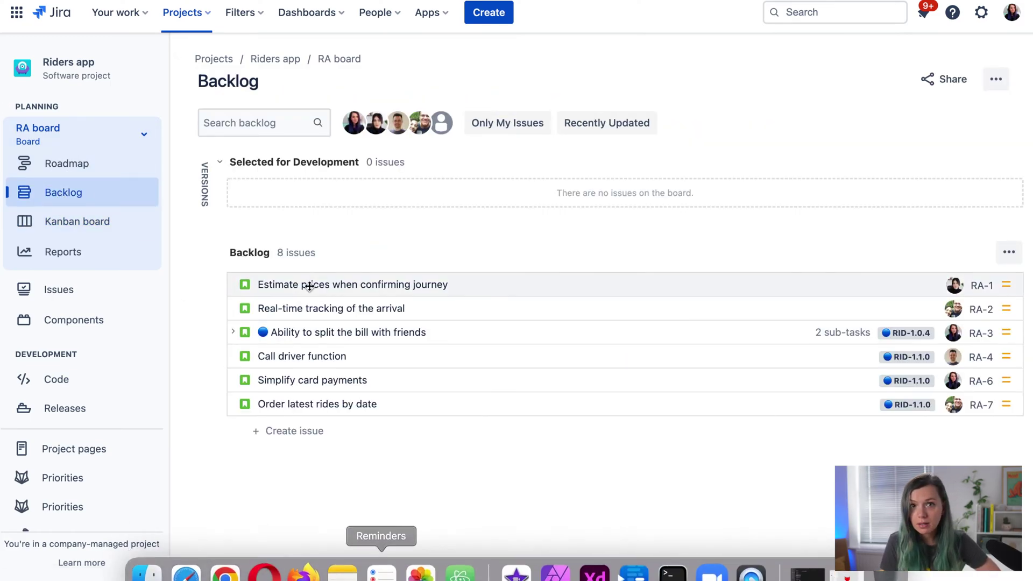
{"action": "left_click", "coordinate": [282, 434]}
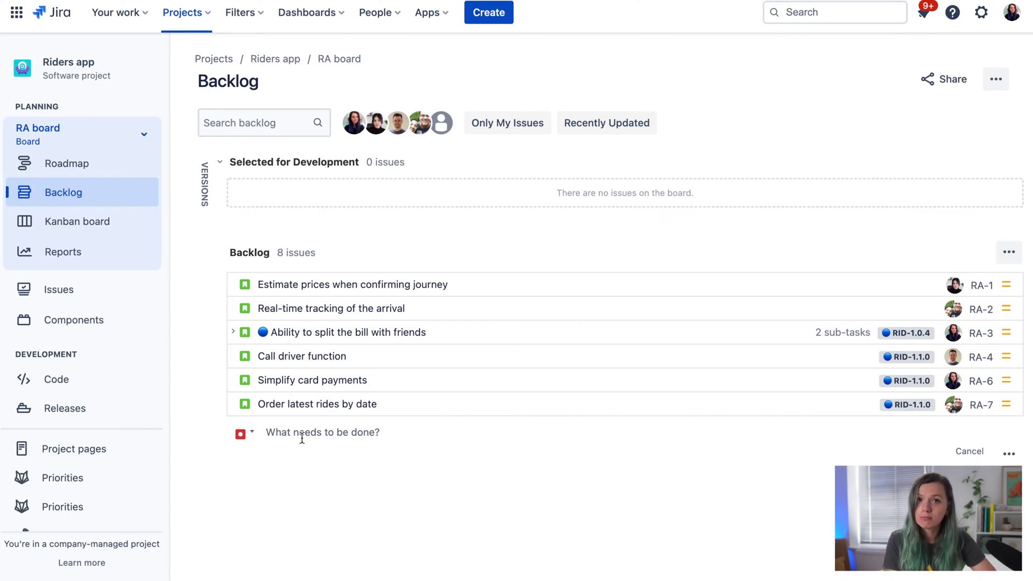
{"action": "type", "text": "I found a bug"}
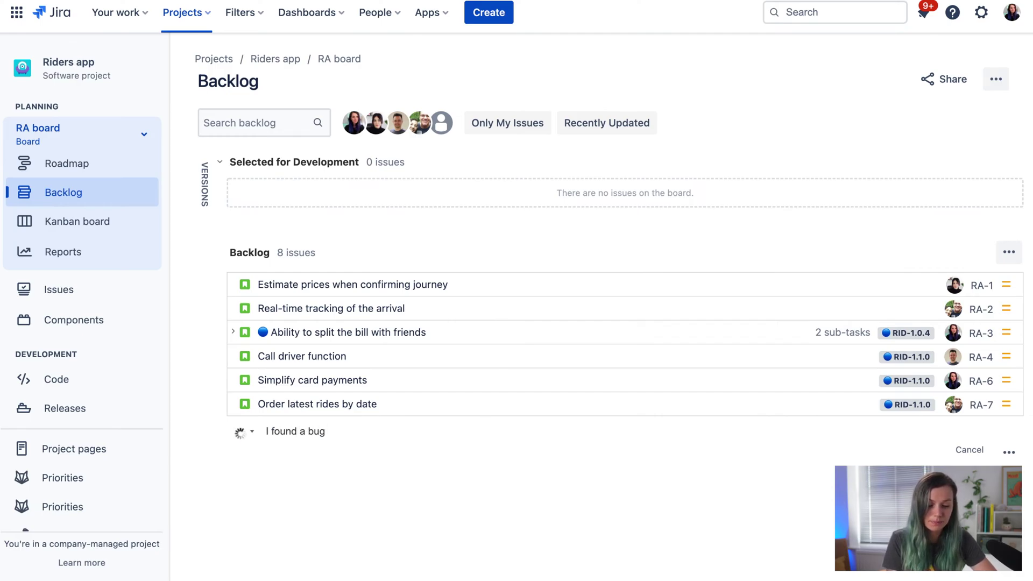
{"action": "key", "text": "Return"}
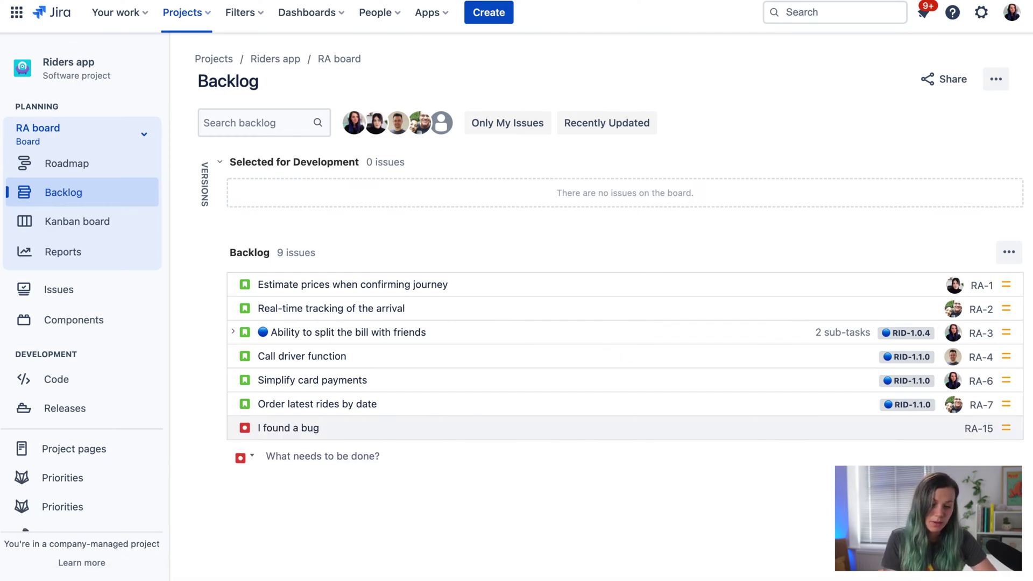
{"action": "left_click", "coordinate": [284, 428]}
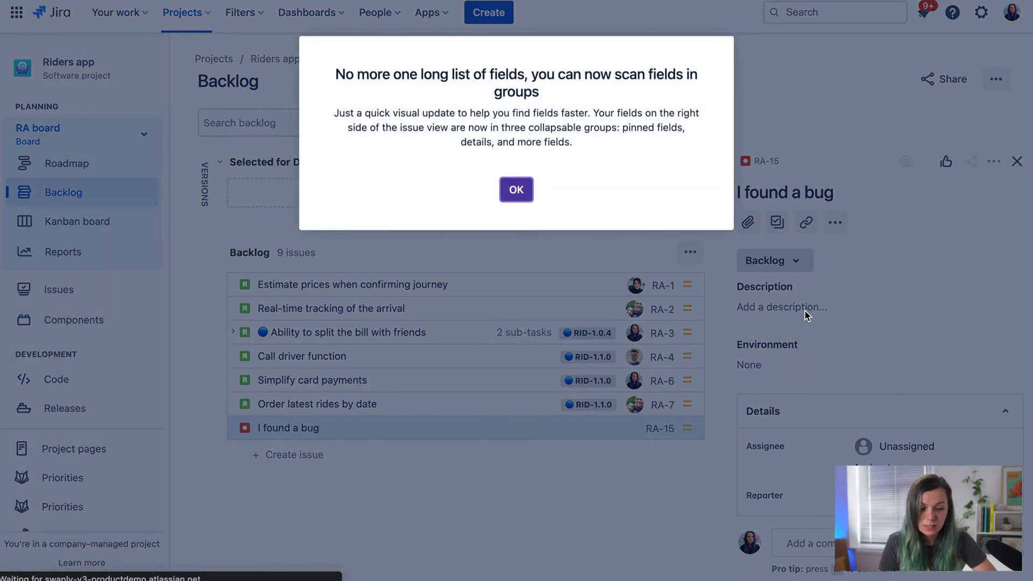
- Dismiss the grouped-fields notice and review RA-15's details before creating another issue
{"action": "left_click", "coordinate": [516, 388]}
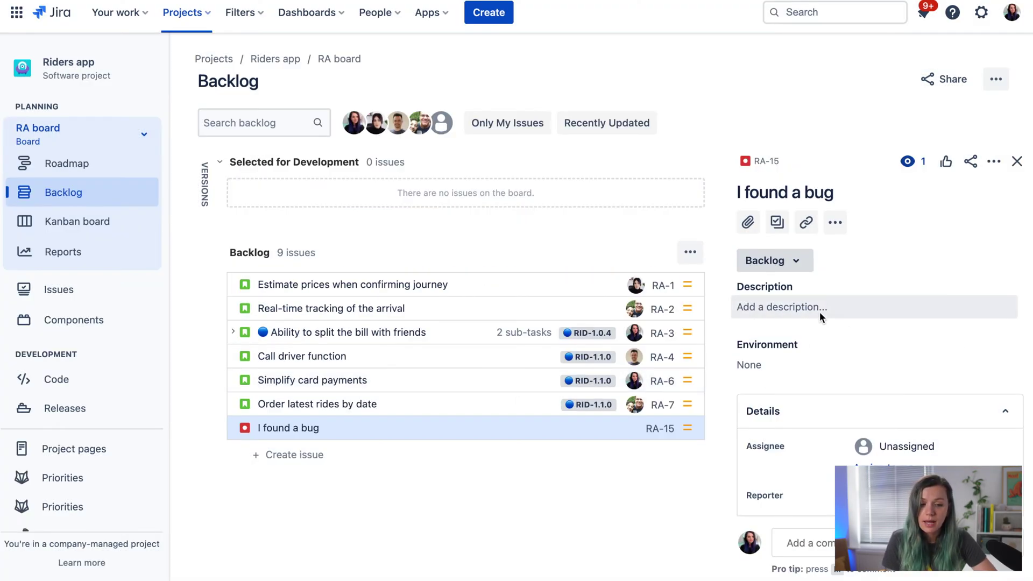
{"action": "scroll", "coordinate": [798, 378], "scroll_direction": "down", "scroll_amount": 8}
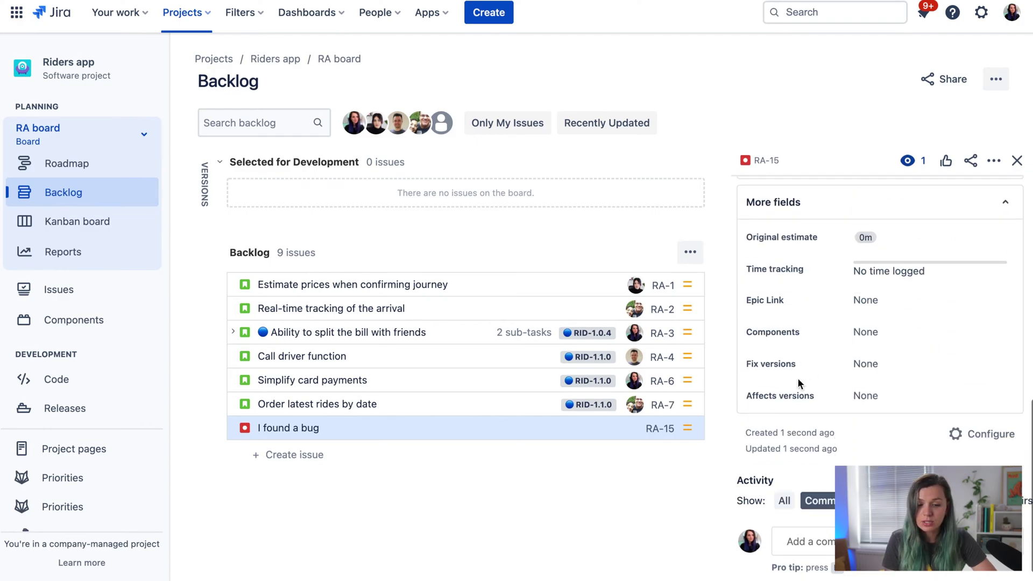
{"action": "scroll", "coordinate": [797, 378], "scroll_direction": "up", "scroll_amount": 8}
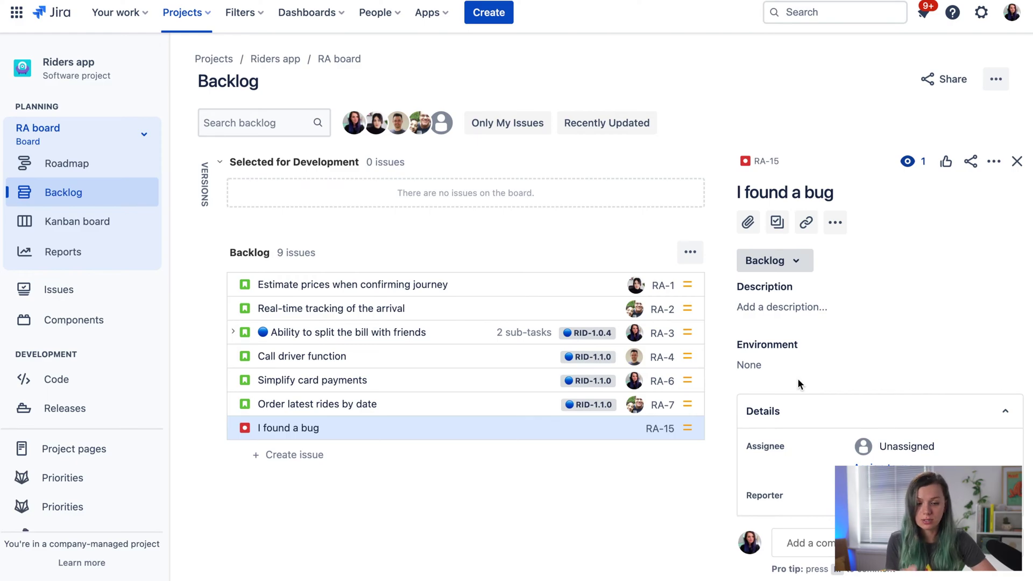
{"action": "left_click", "coordinate": [478, 19]}
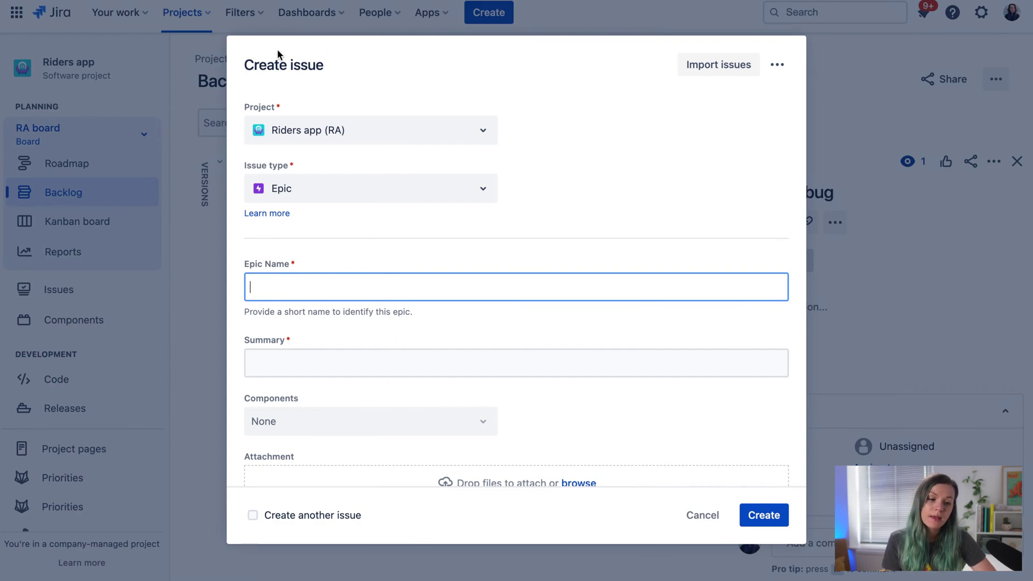
- Keep Riders app as the new issue's project and bring up the issue type choices
{"action": "left_click", "coordinate": [334, 129]}
{"action": "left_click", "coordinate": [334, 129]}
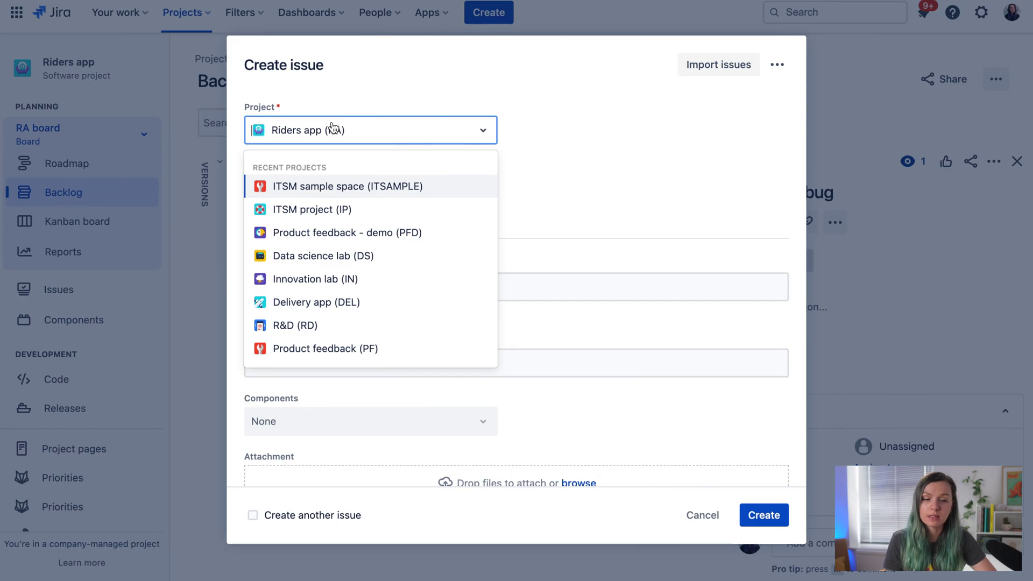
{"action": "left_click", "coordinate": [586, 179]}
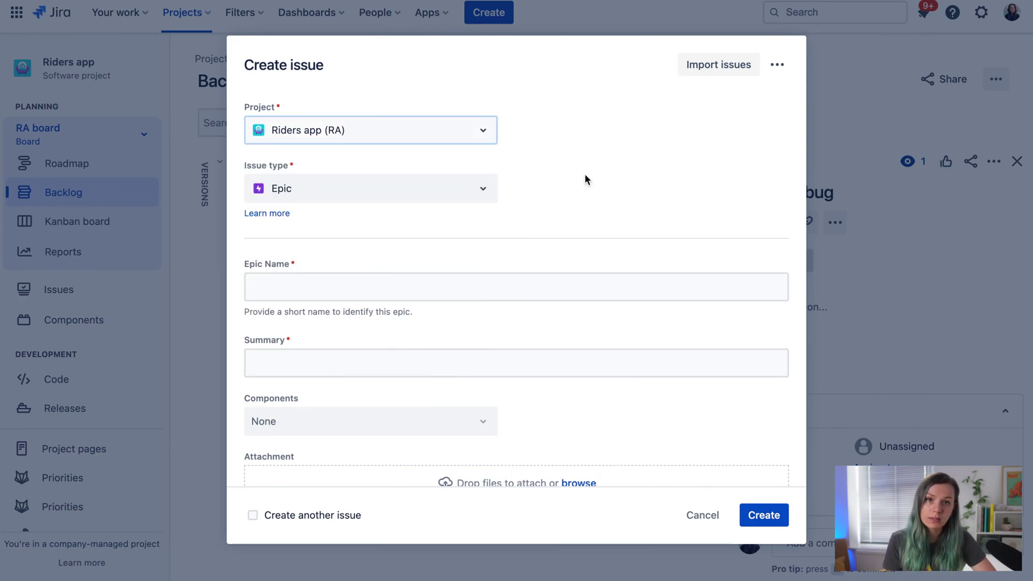
{"action": "left_click", "coordinate": [337, 187]}
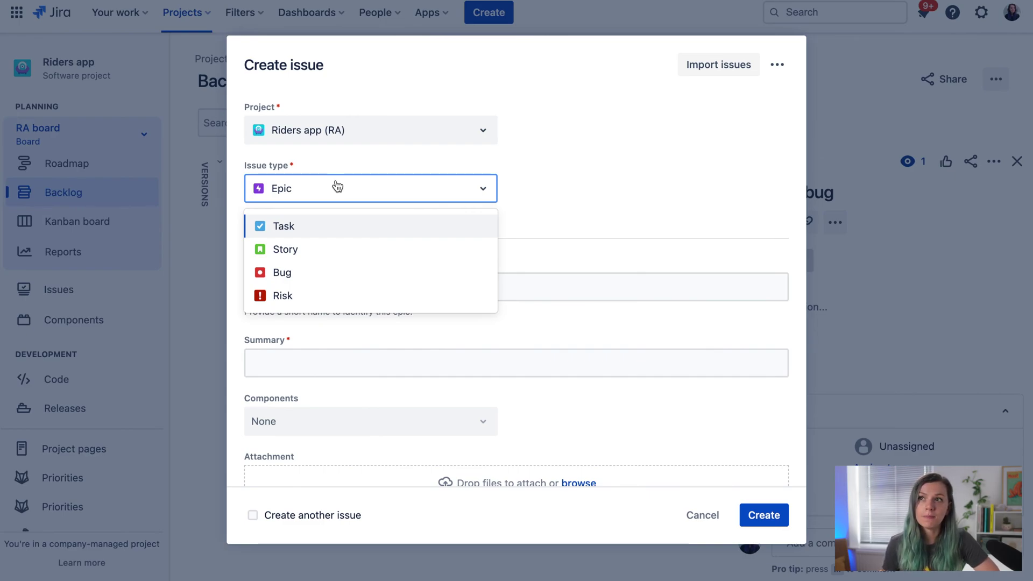
- Make the new issue a Task with the summary 'Insufficient support'
{"action": "left_click", "coordinate": [366, 235]}
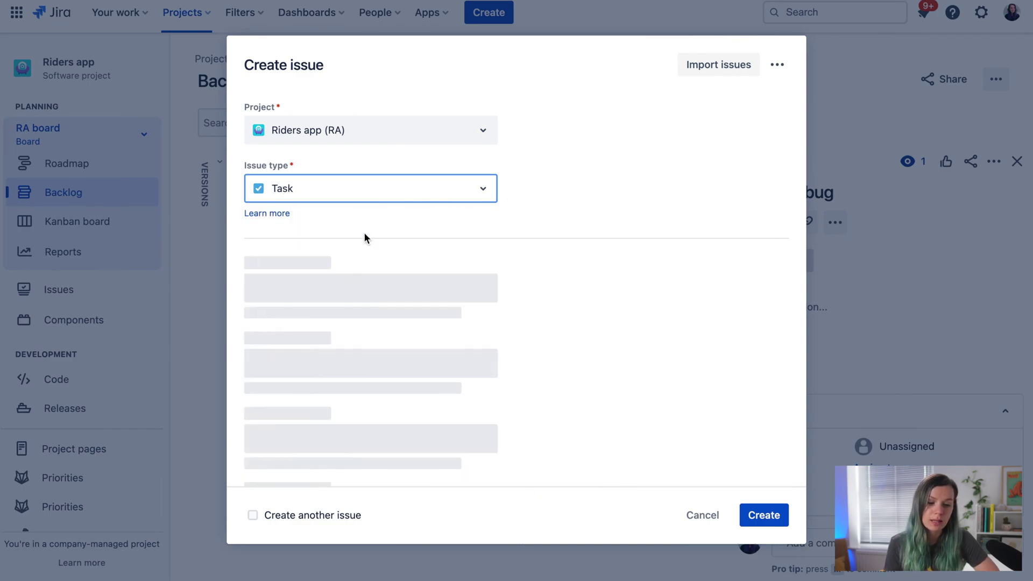
{"action": "left_click", "coordinate": [318, 287]}
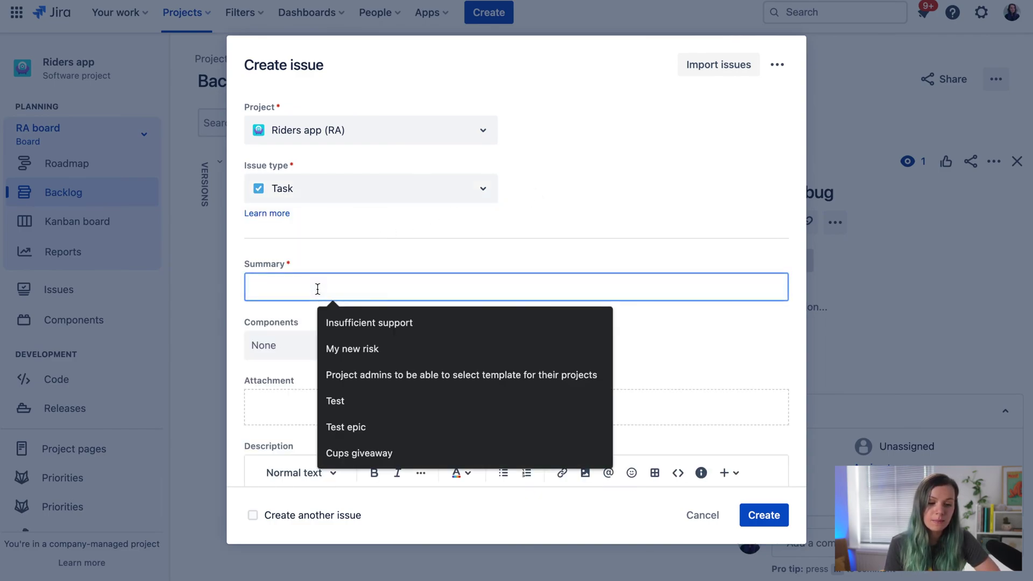
{"action": "left_click", "coordinate": [343, 323]}
- Create the Insufficient support task and open the resulting RA-16 issue
{"action": "scroll", "coordinate": [342, 292], "scroll_direction": "down", "scroll_amount": 4}
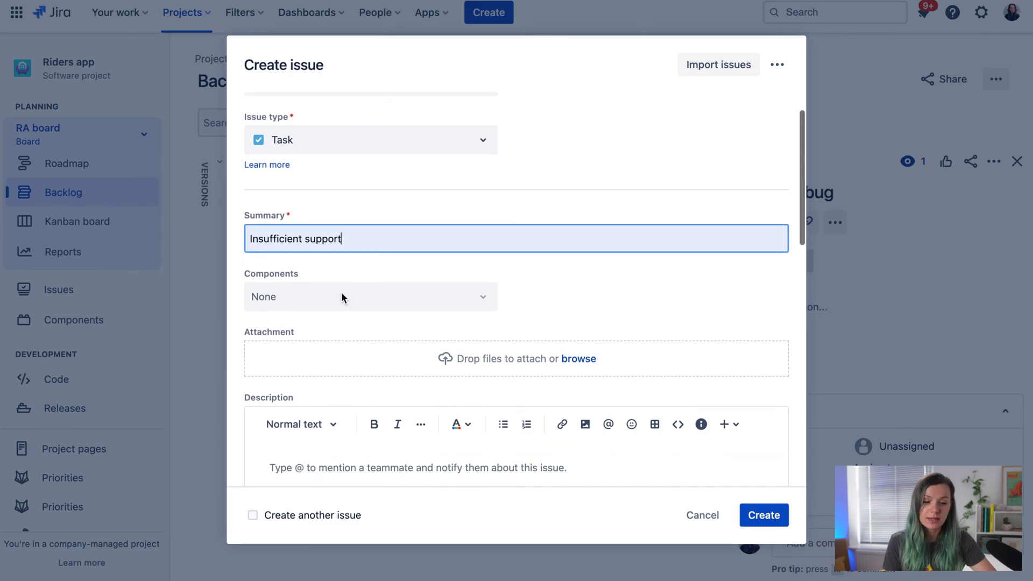
{"action": "scroll", "coordinate": [315, 416], "scroll_direction": "down", "scroll_amount": 6}
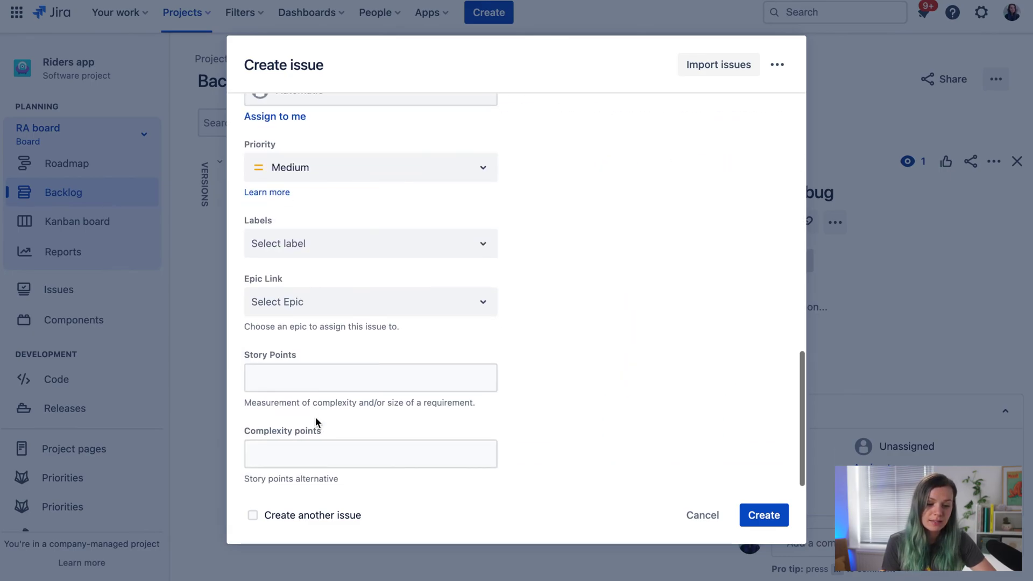
{"action": "scroll", "coordinate": [314, 416], "scroll_direction": "up", "scroll_amount": 10}
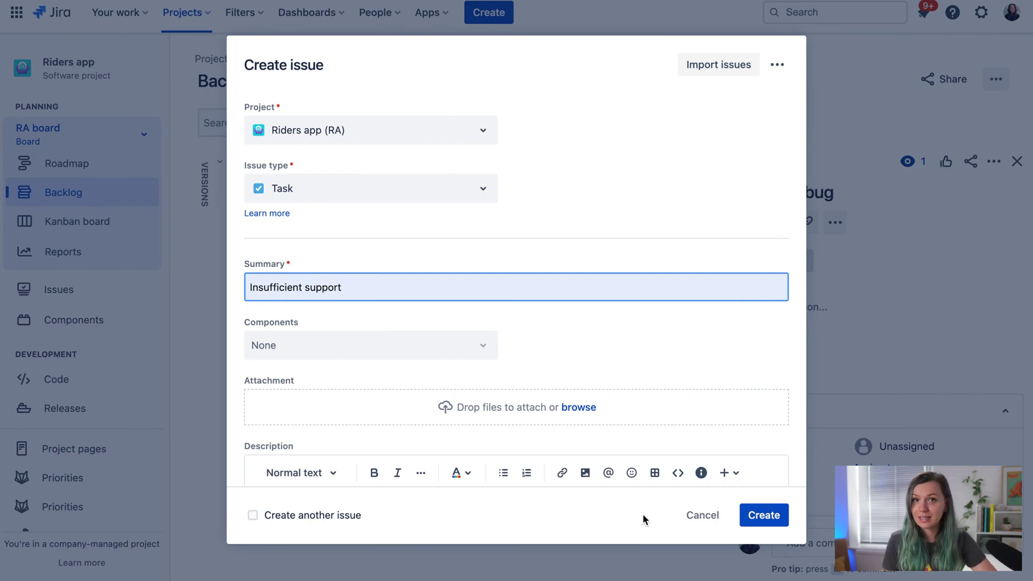
{"action": "left_click", "coordinate": [753, 517]}
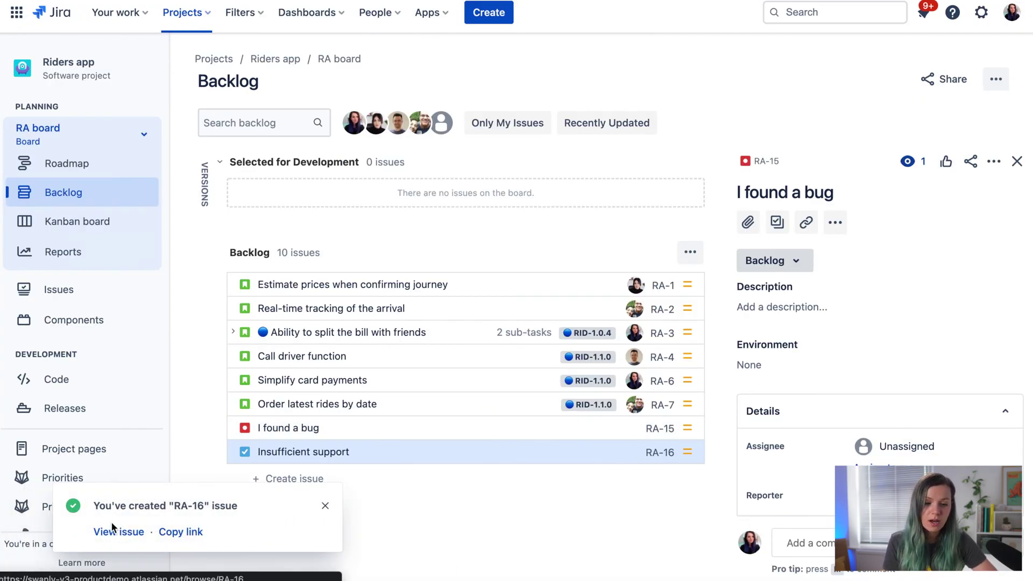
{"action": "left_click", "coordinate": [113, 530]}
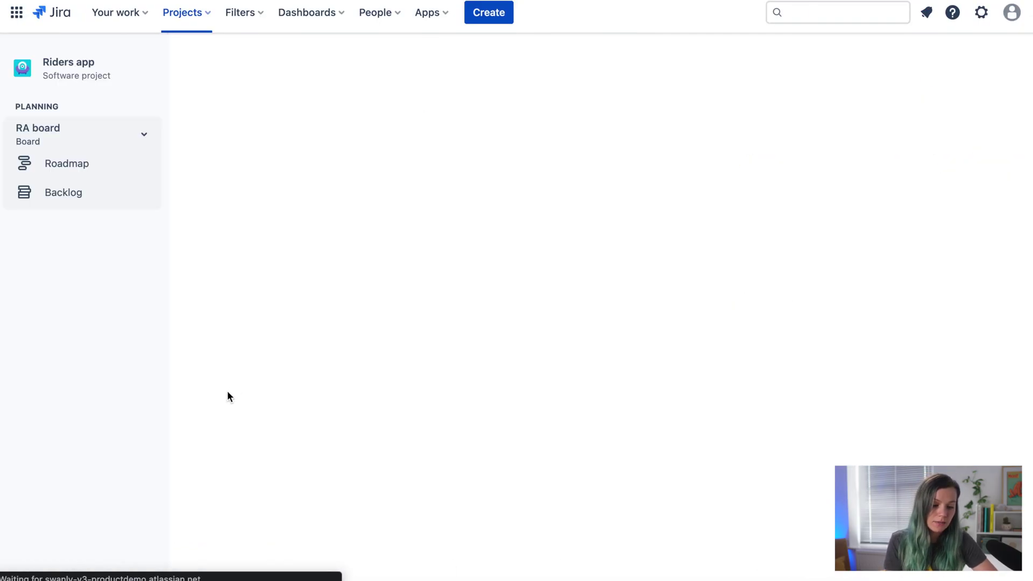